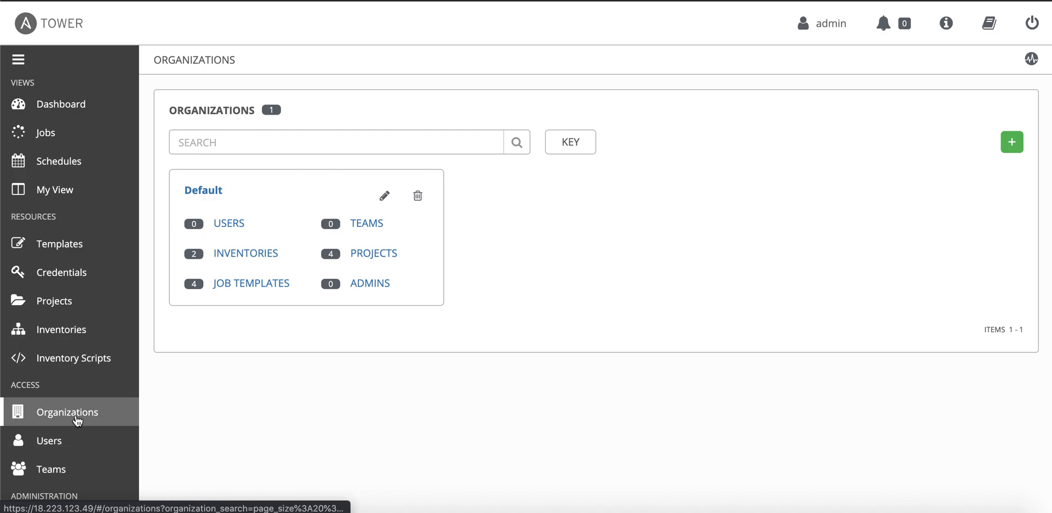
Open the Ansible Galaxy credential and examine its Galaxy server URL
click(64, 268)
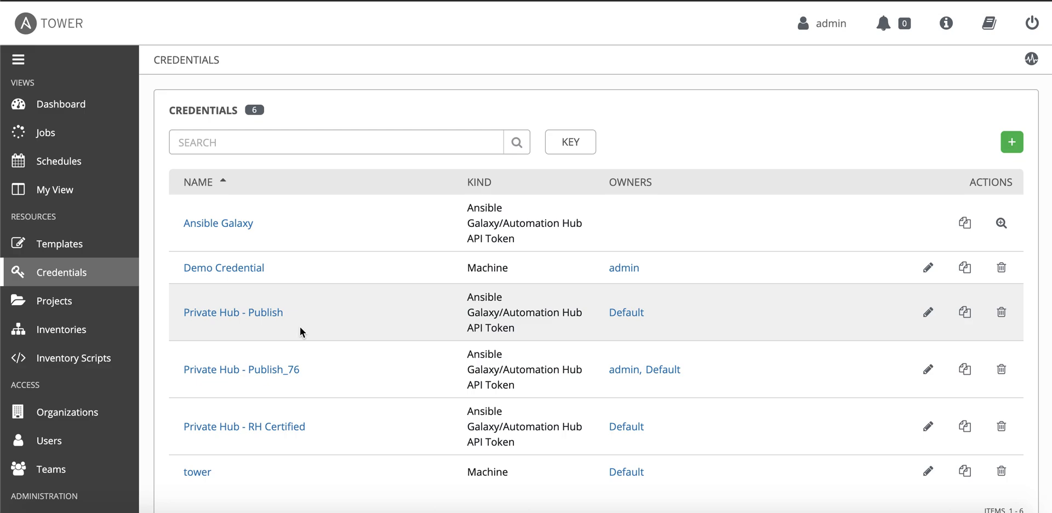
click(224, 229)
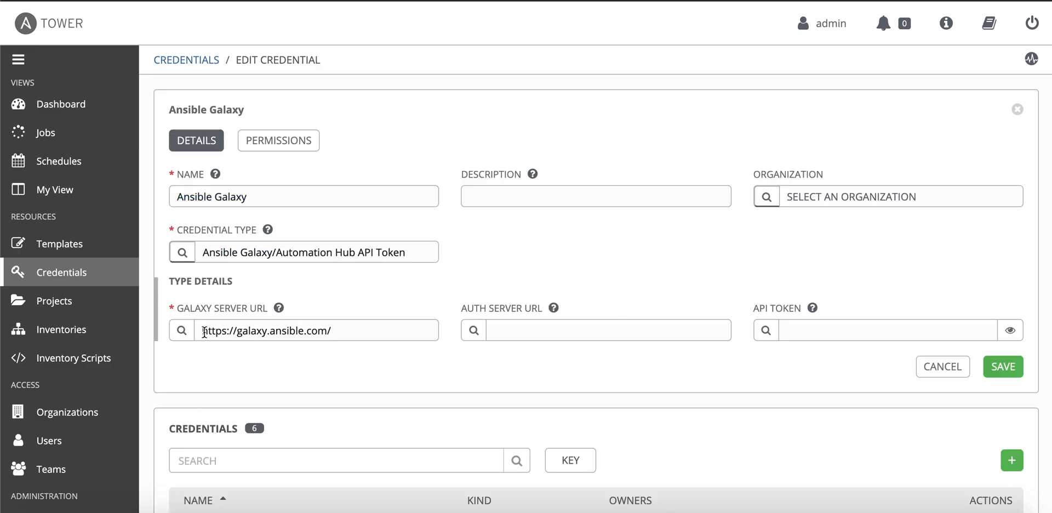
drag(200, 331, 391, 332)
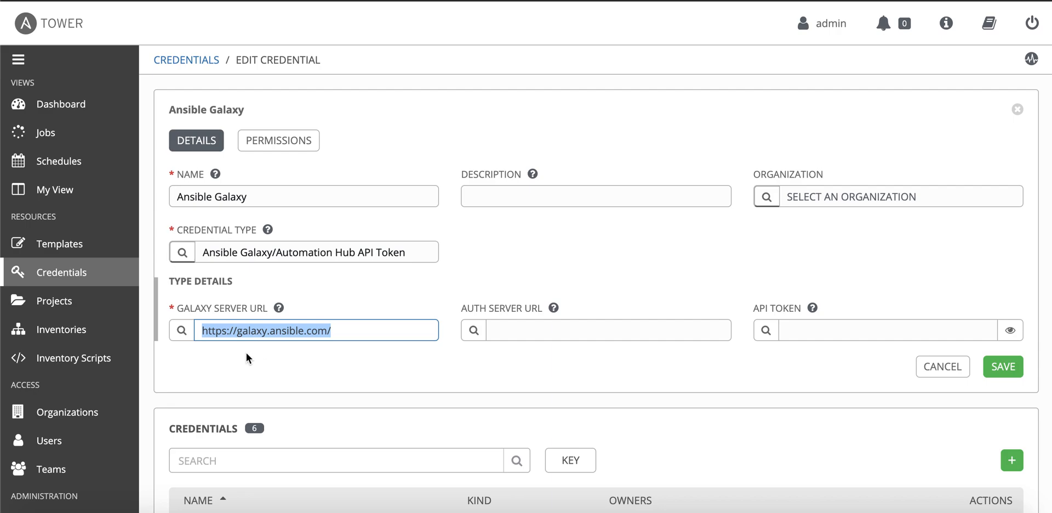
Open the Private Hub - RH Certified credential and examine the host address and repository part of its Galaxy server URL
click(82, 279)
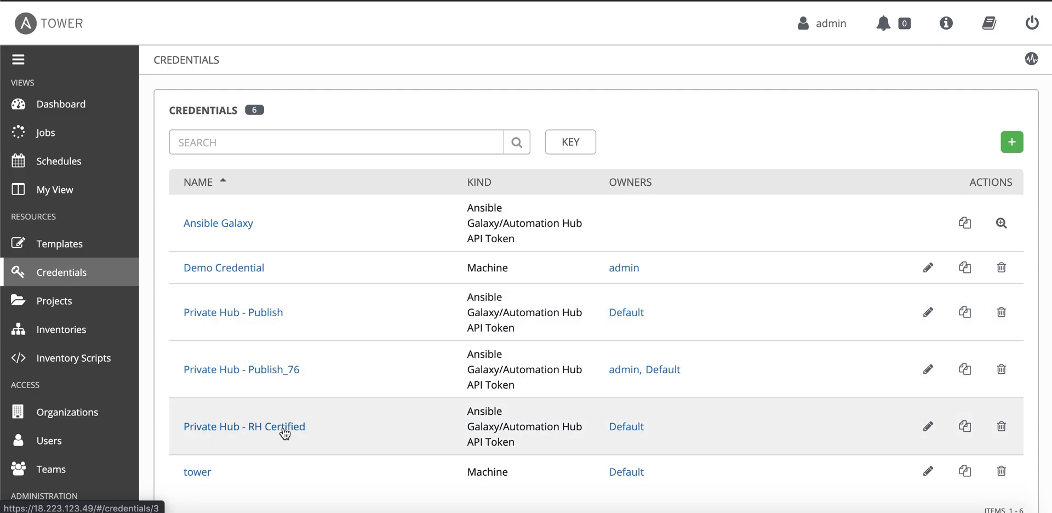
click(284, 431)
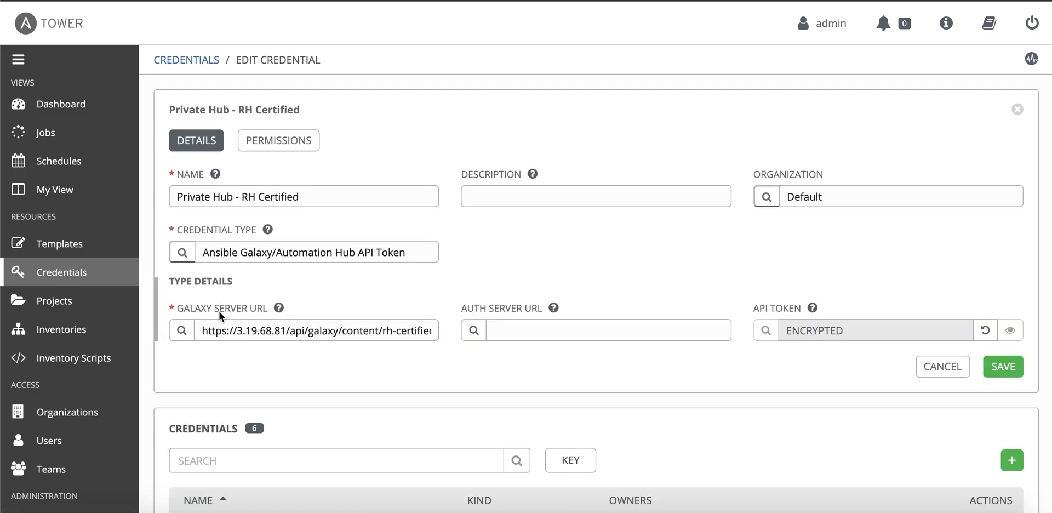
drag(235, 331, 286, 332)
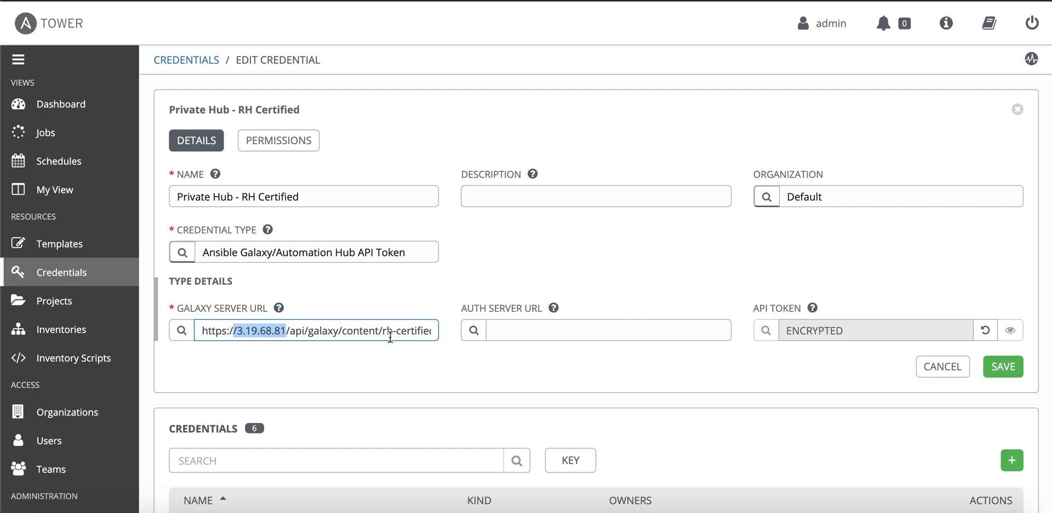
drag(382, 332, 439, 331)
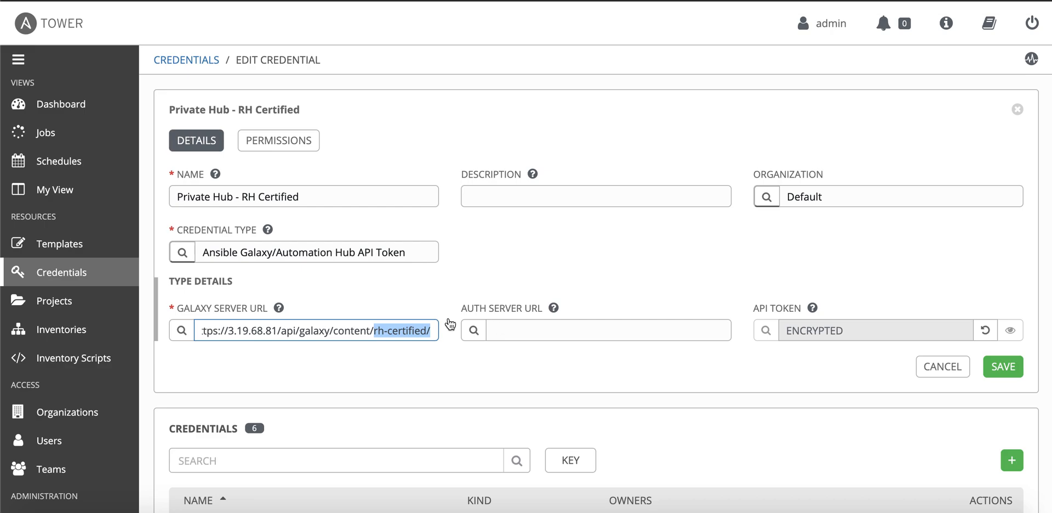
Open the Private Hub - Publish credential and examine the host and repository part of its Galaxy server URL and its API token field
click(72, 277)
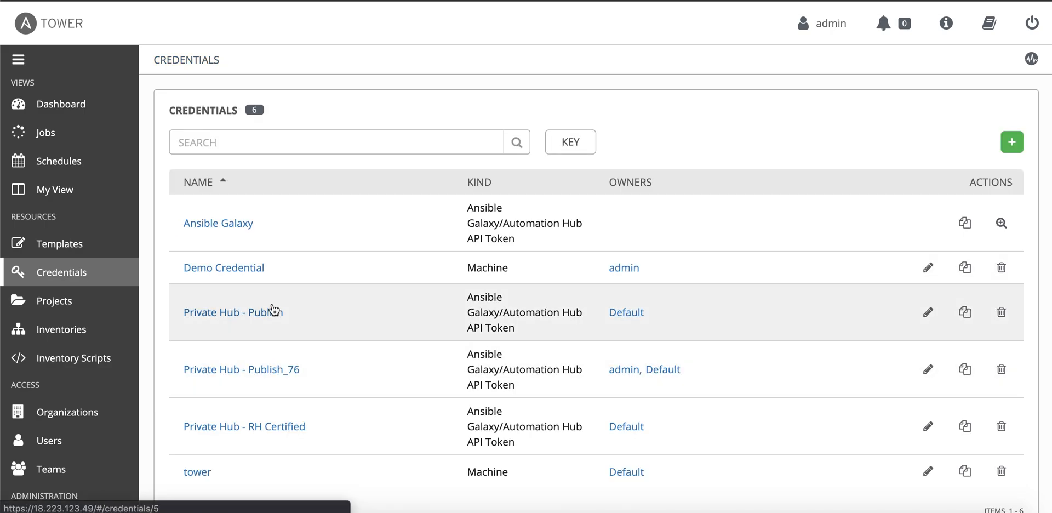
click(269, 312)
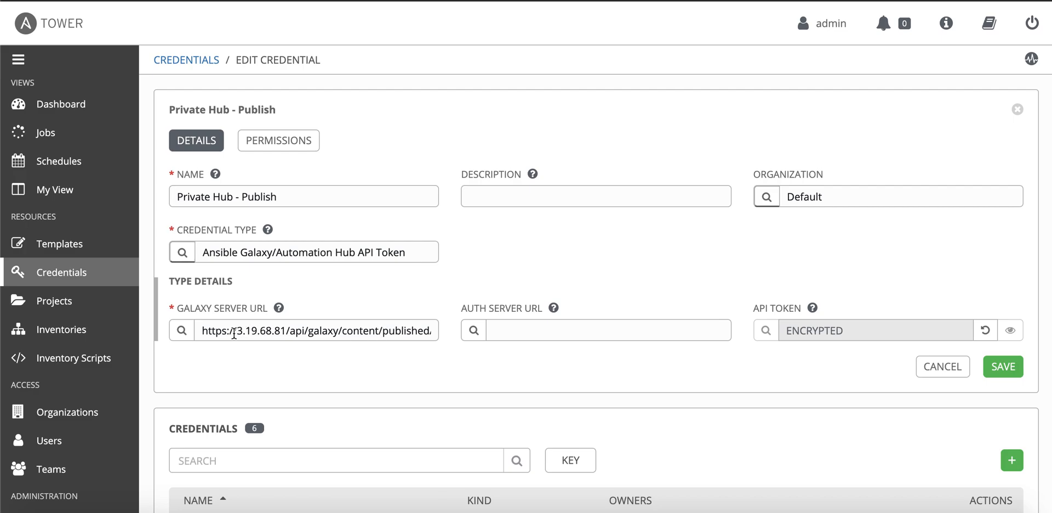
drag(237, 331, 273, 331)
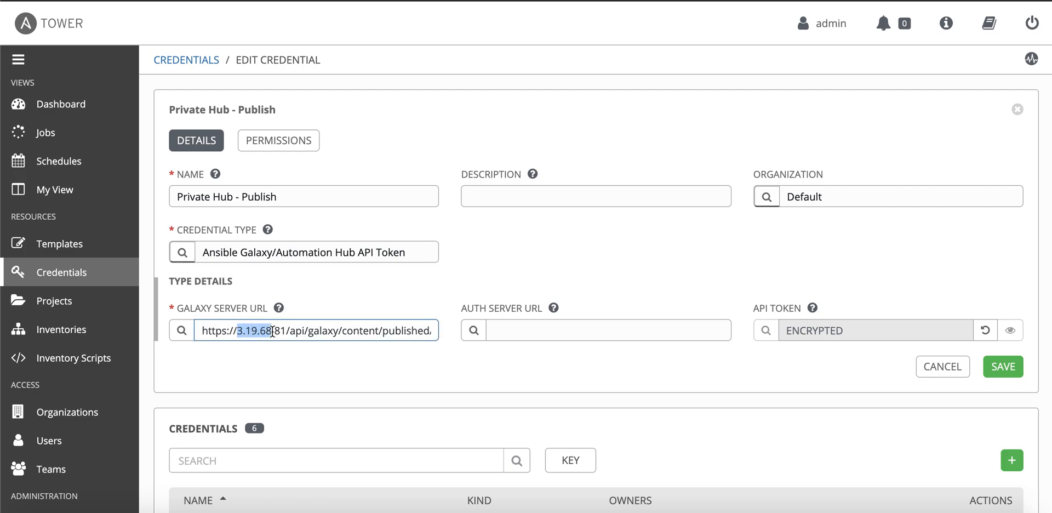
click(384, 331)
click(383, 331)
double_click(394, 330)
drag(394, 331, 835, 334)
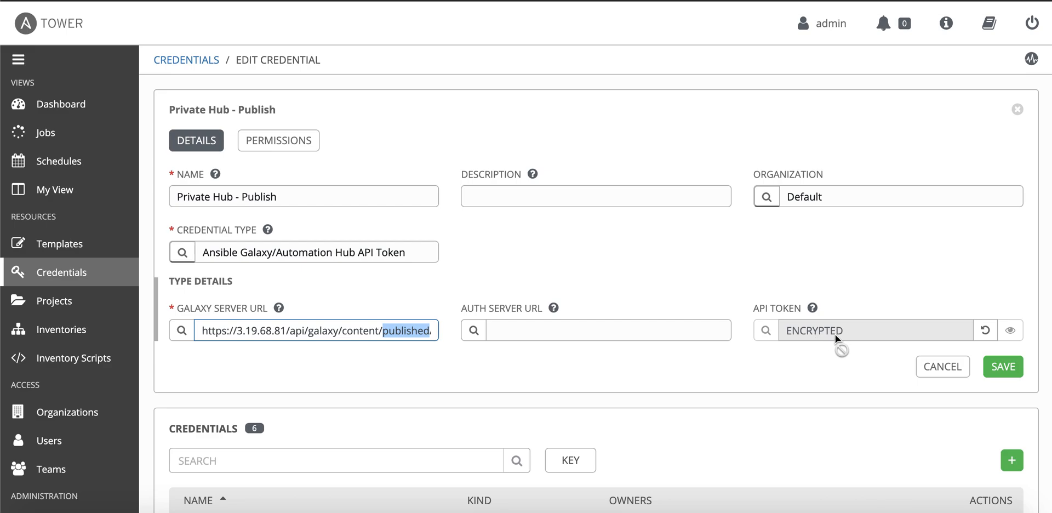
drag(754, 336, 746, 336)
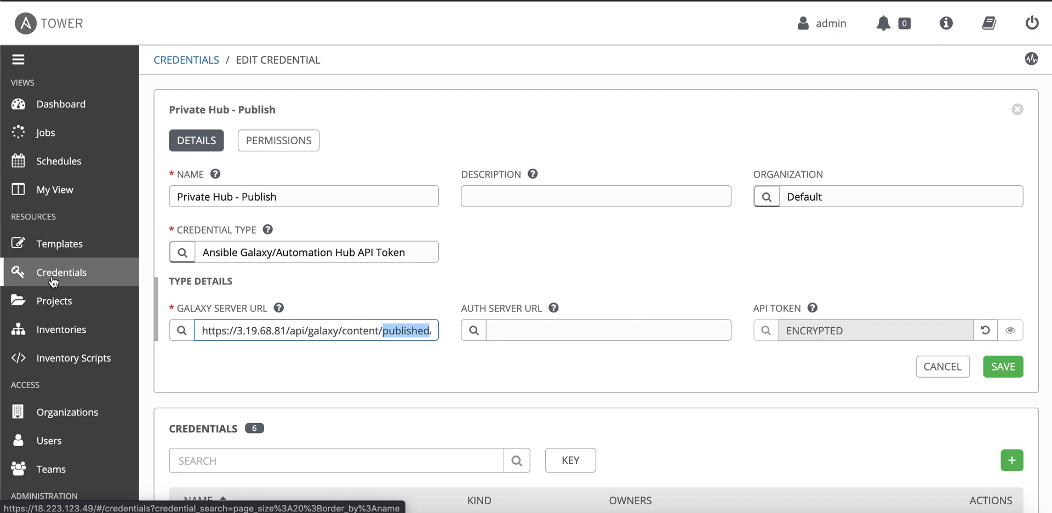
Open the Default organization for editing and bring up the selection of its Galaxy credentials
click(70, 411)
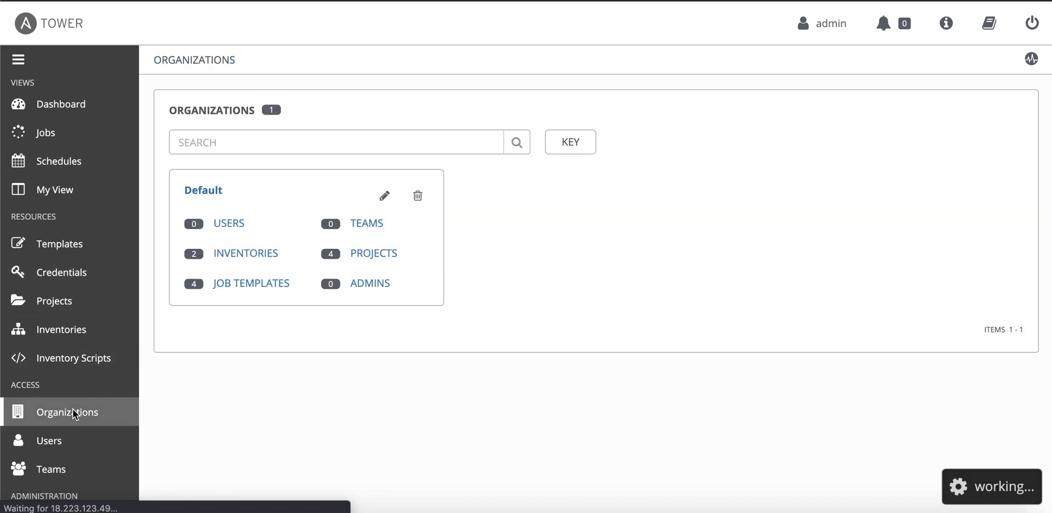
click(198, 192)
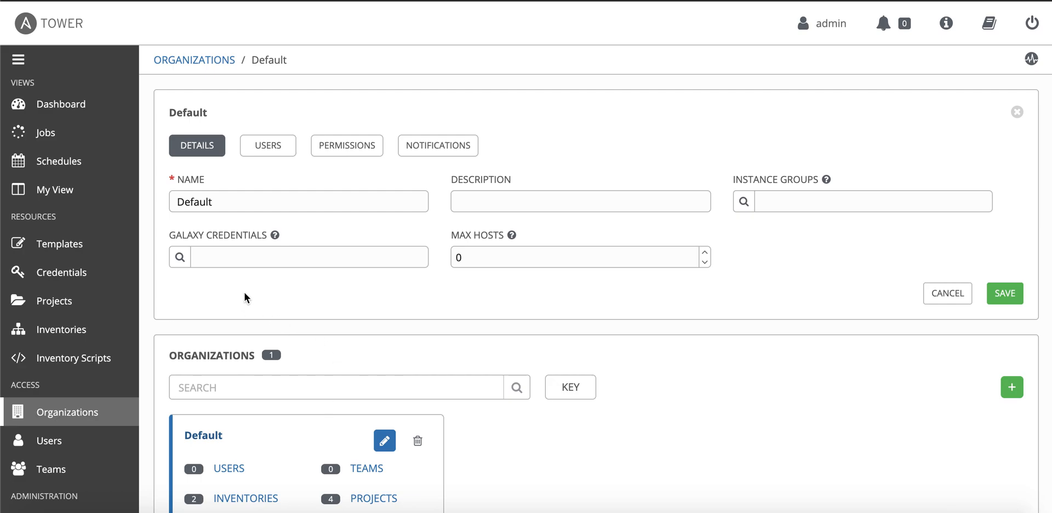
click(180, 257)
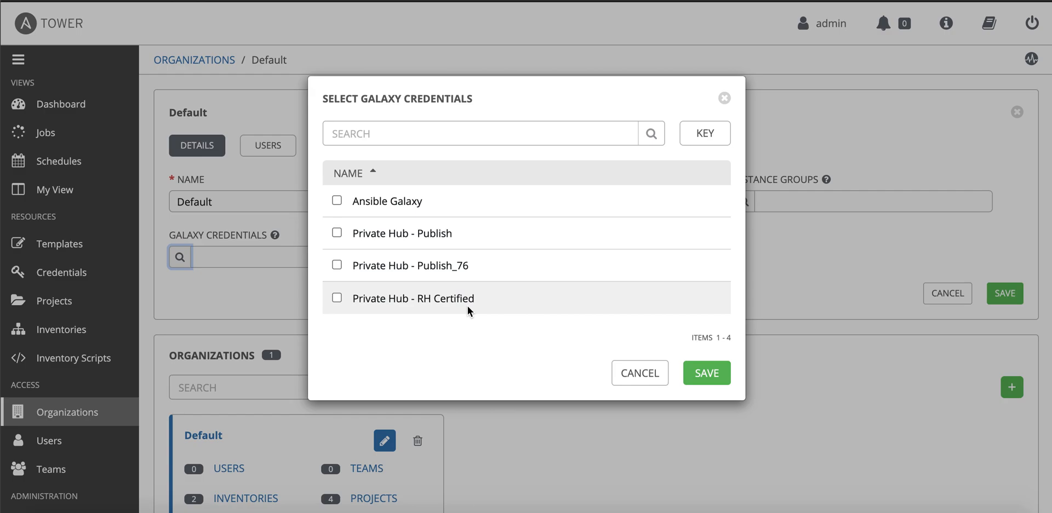
click(337, 201)
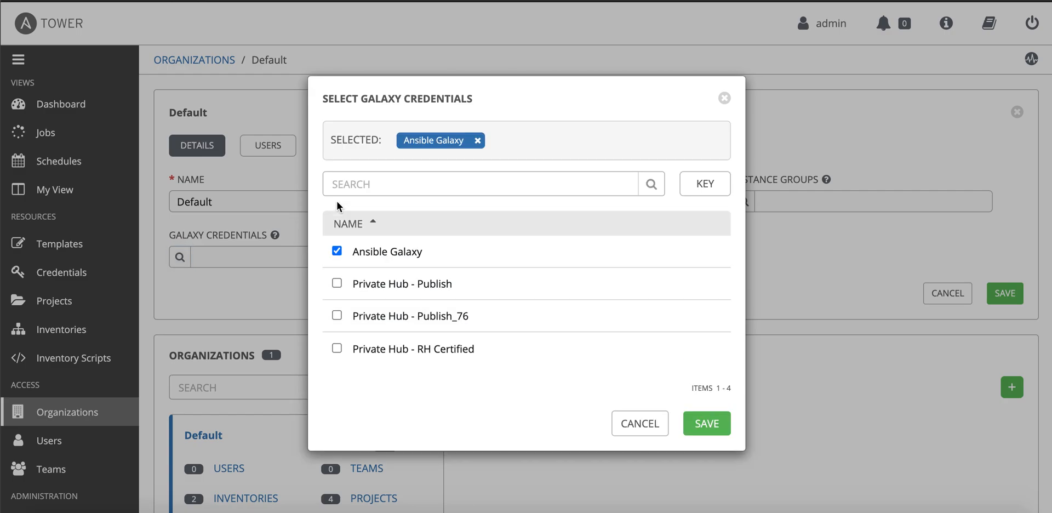
click(338, 349)
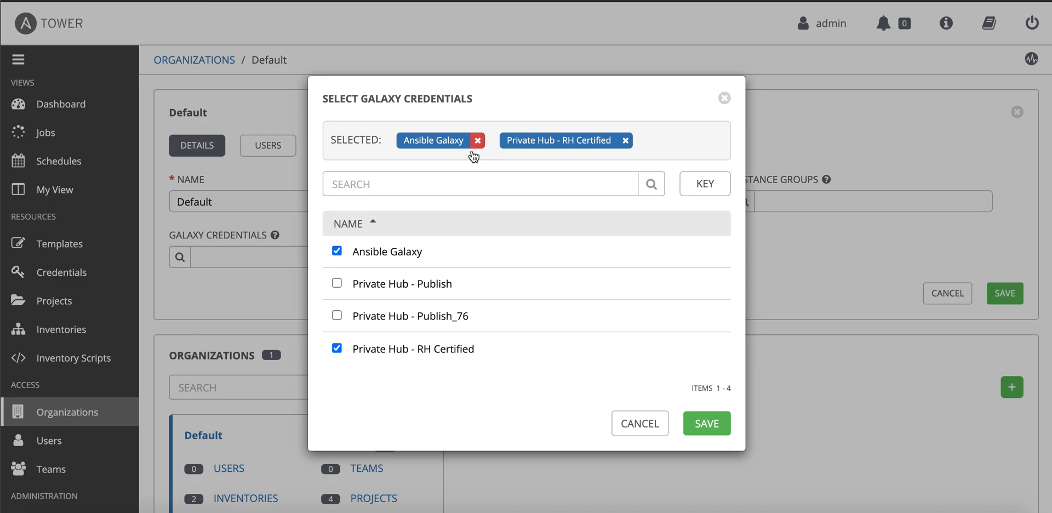
click(337, 253)
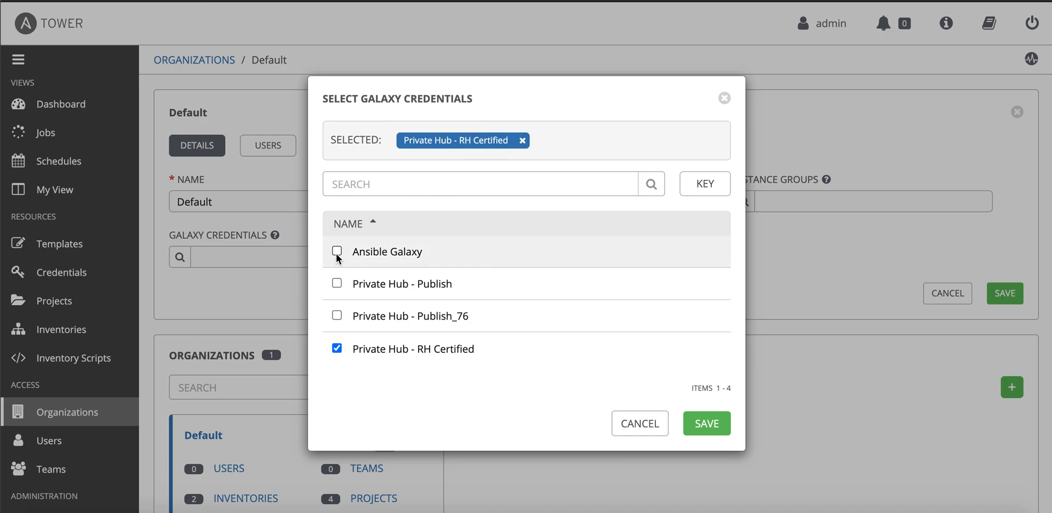
click(337, 348)
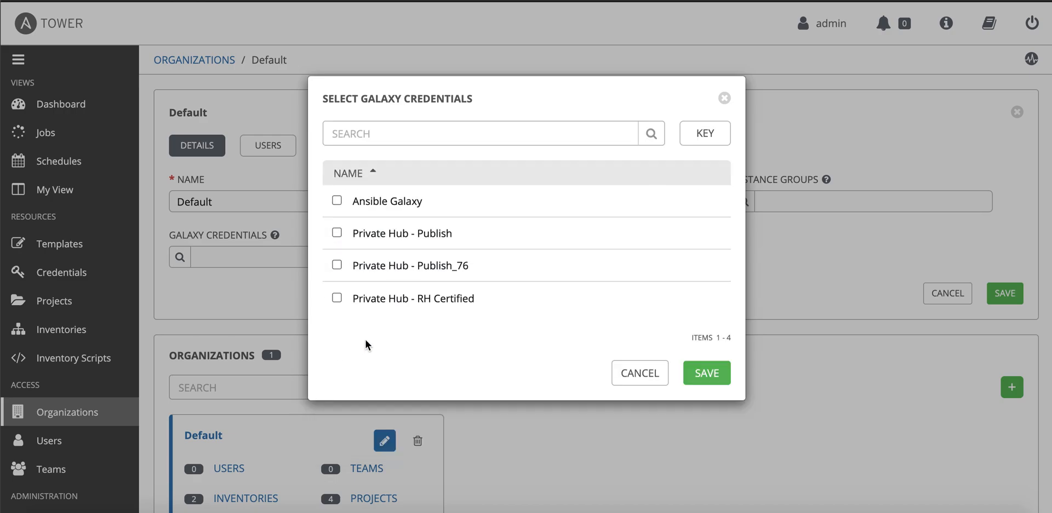
Assign the Galaxy credentials Private Hub - Publish, Private Hub - RH Certified and Ansible Galaxy, in that order, and save the organization
click(337, 233)
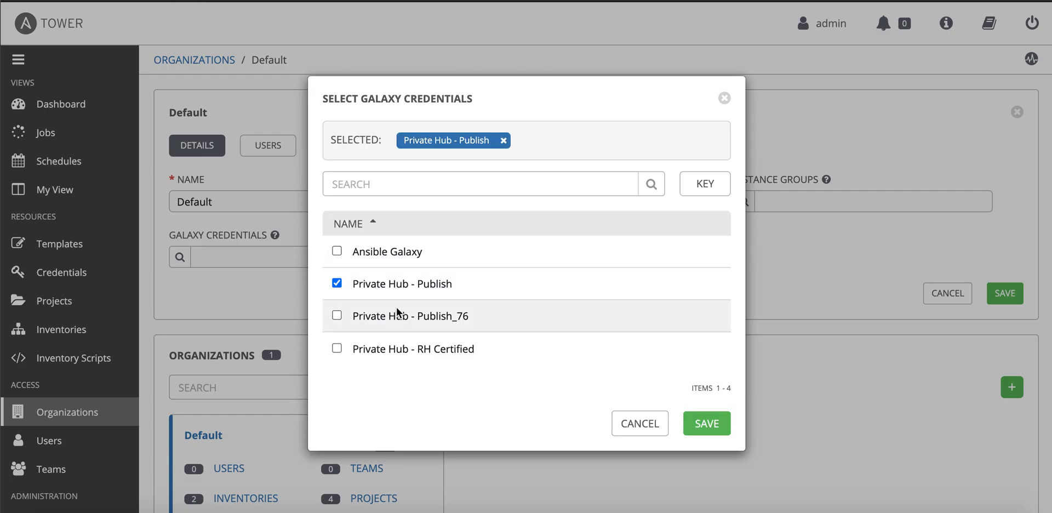
click(337, 349)
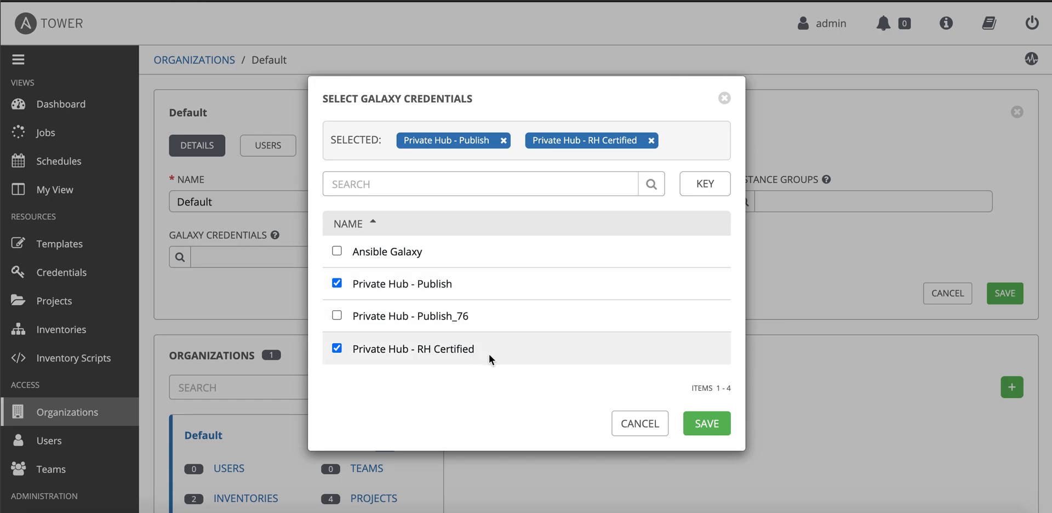
click(337, 253)
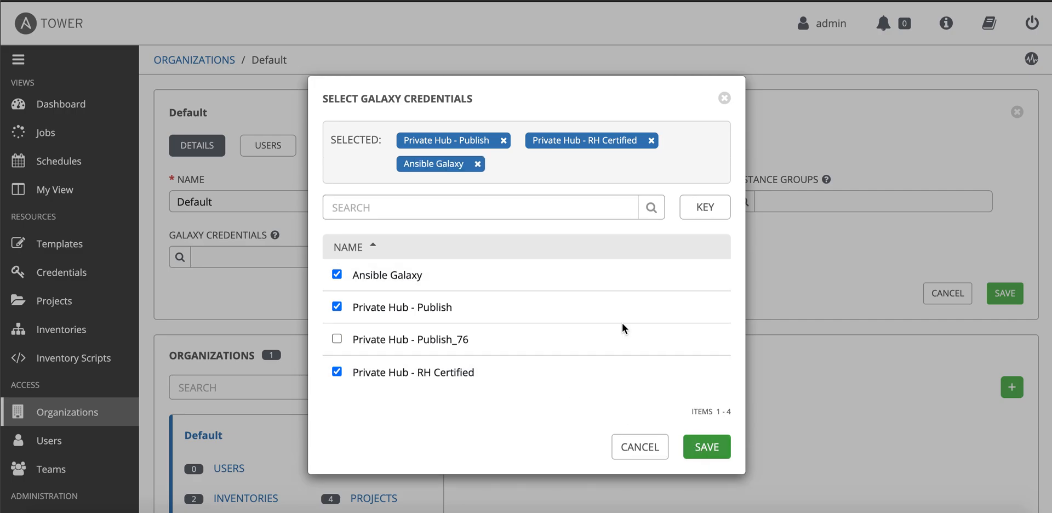
click(710, 458)
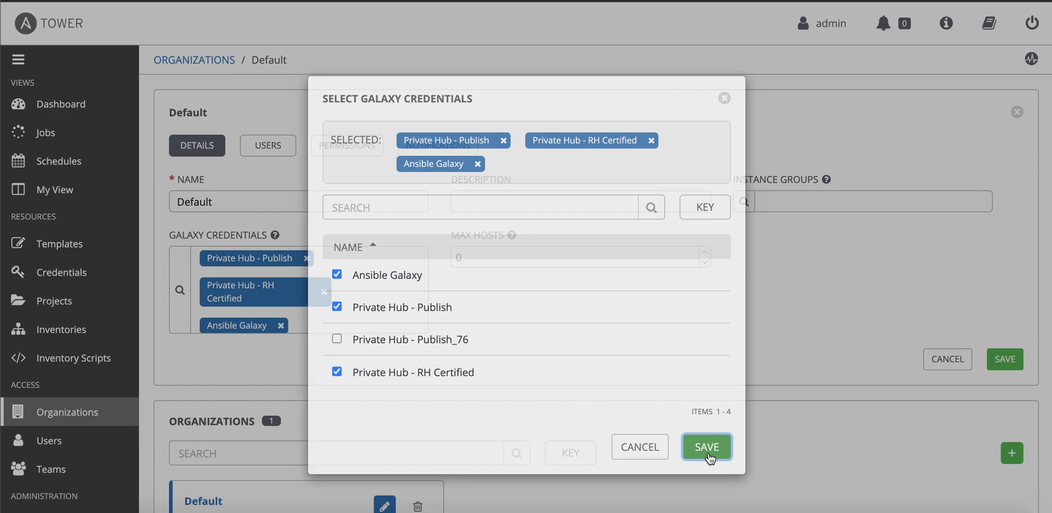
click(1011, 366)
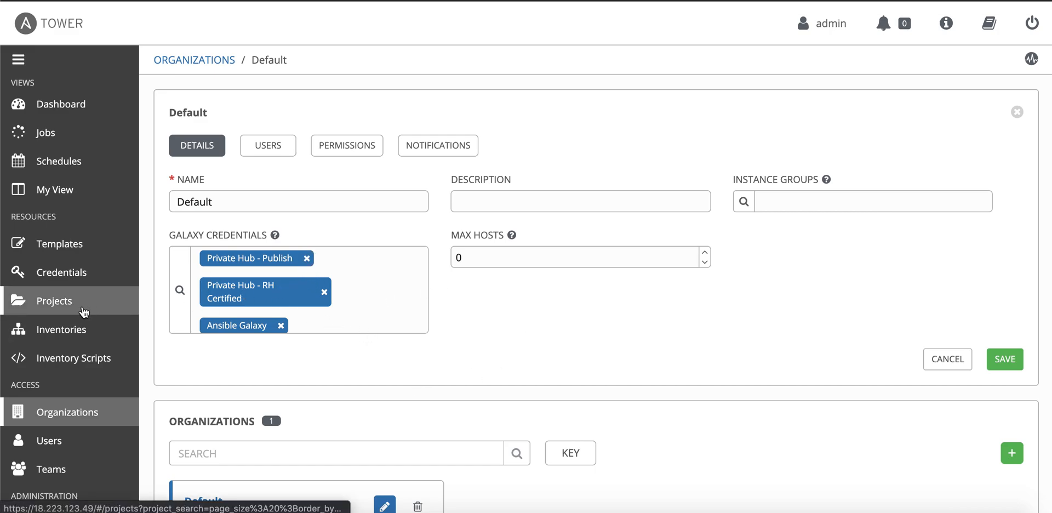
Open the details of the ASC_Prod_Demo project
click(83, 311)
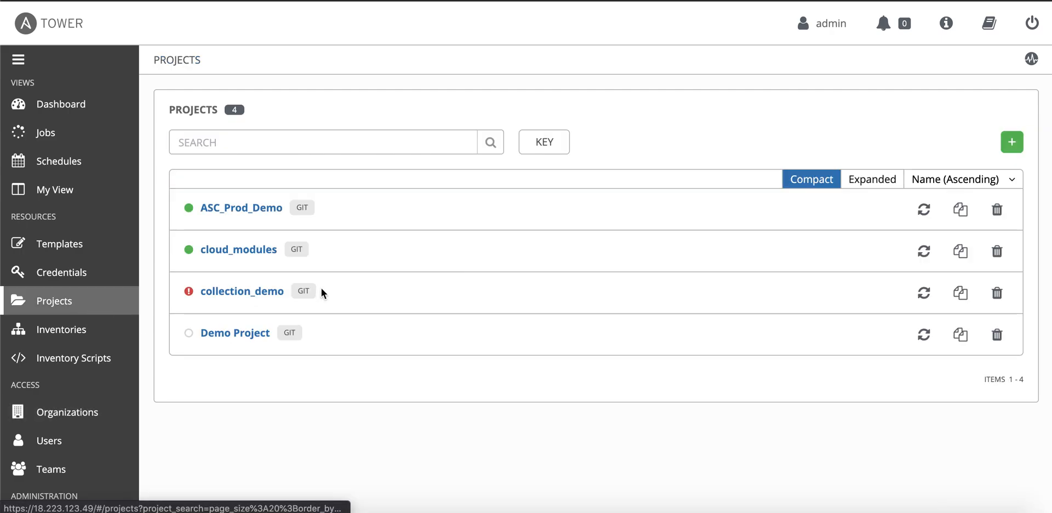
click(250, 212)
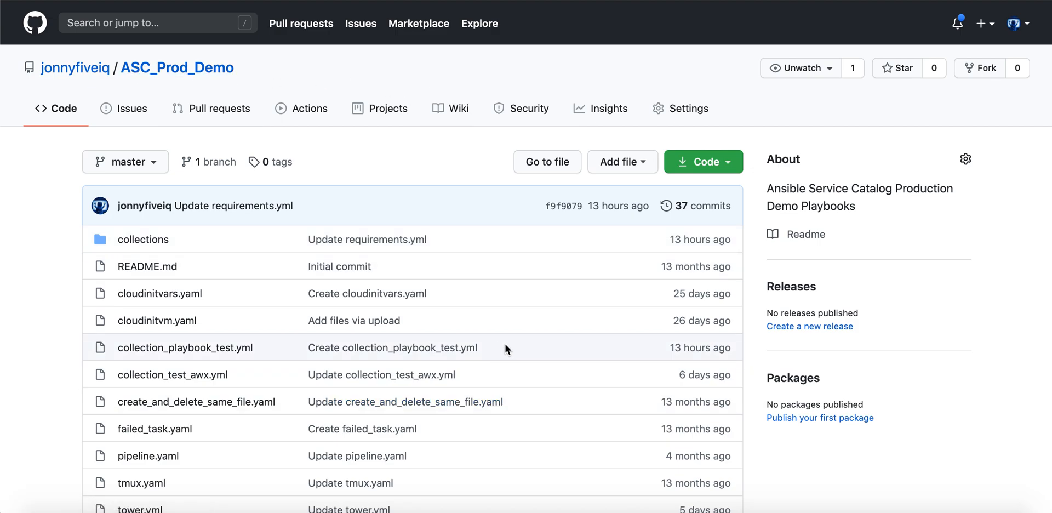
In the ASC_Prod_Demo repository on GitHub, open collections/requirements.yml and examine the two test_collection entries among the listed collections
scroll(504, 343, down, 5)
scroll(507, 340, up, 1)
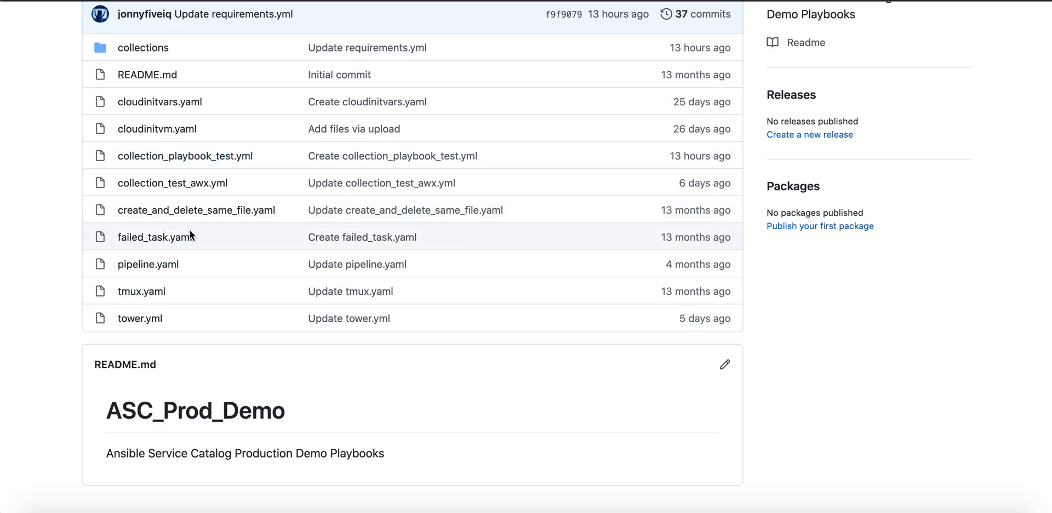
scroll(203, 219, up, 2)
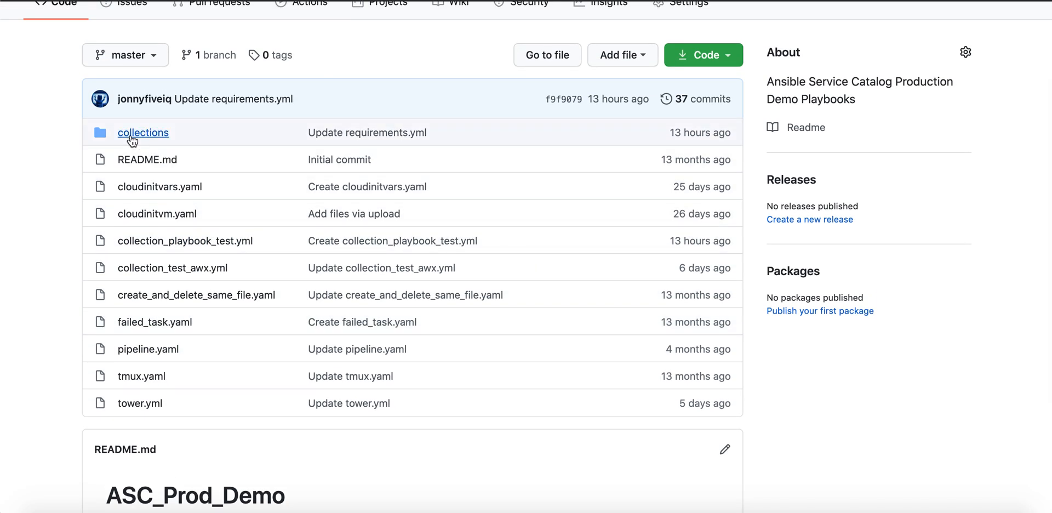
click(167, 136)
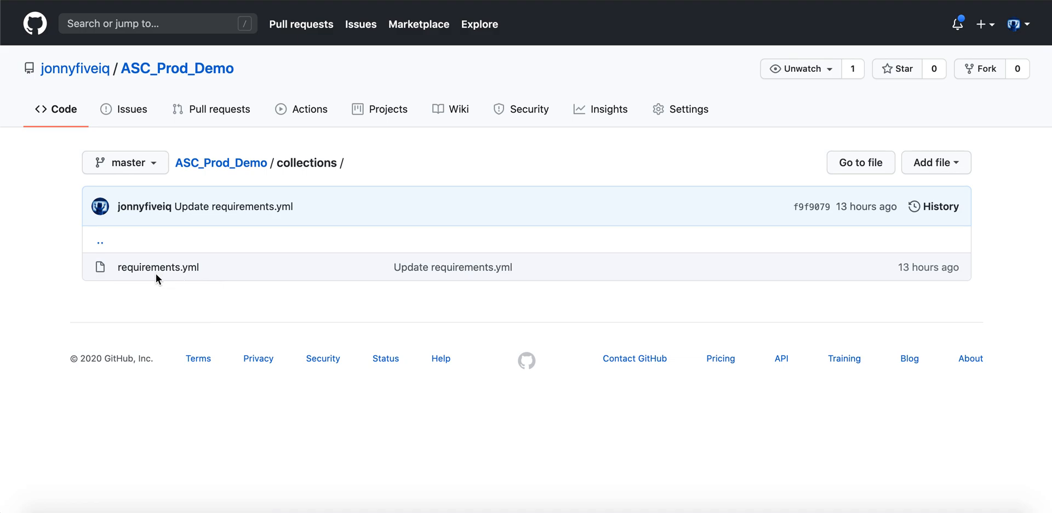
click(156, 269)
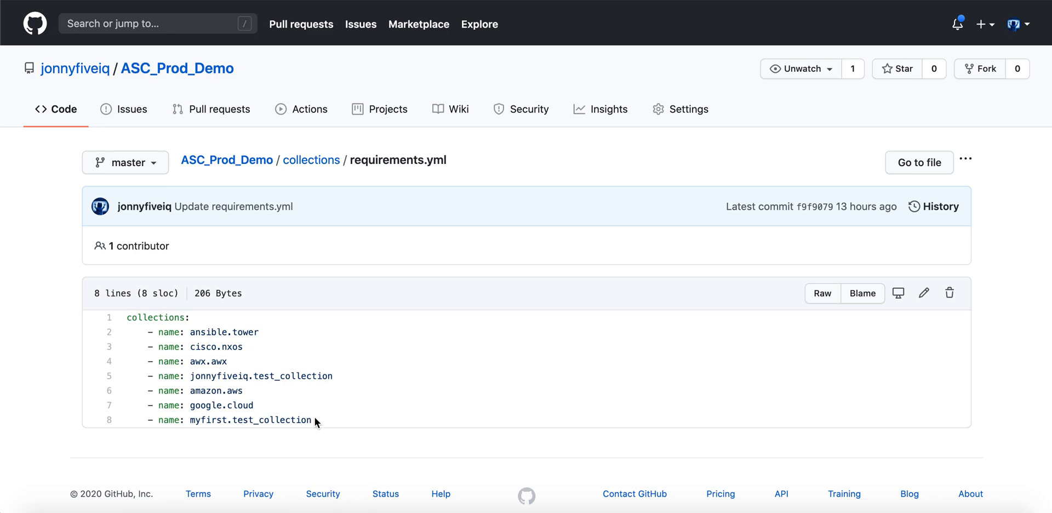
drag(319, 421, 191, 422)
drag(350, 373, 192, 375)
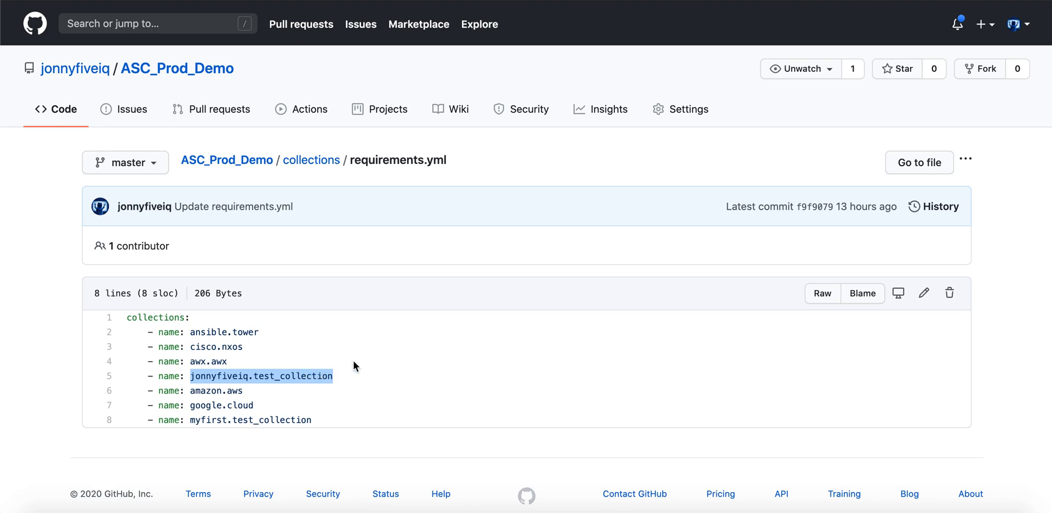
click(344, 338)
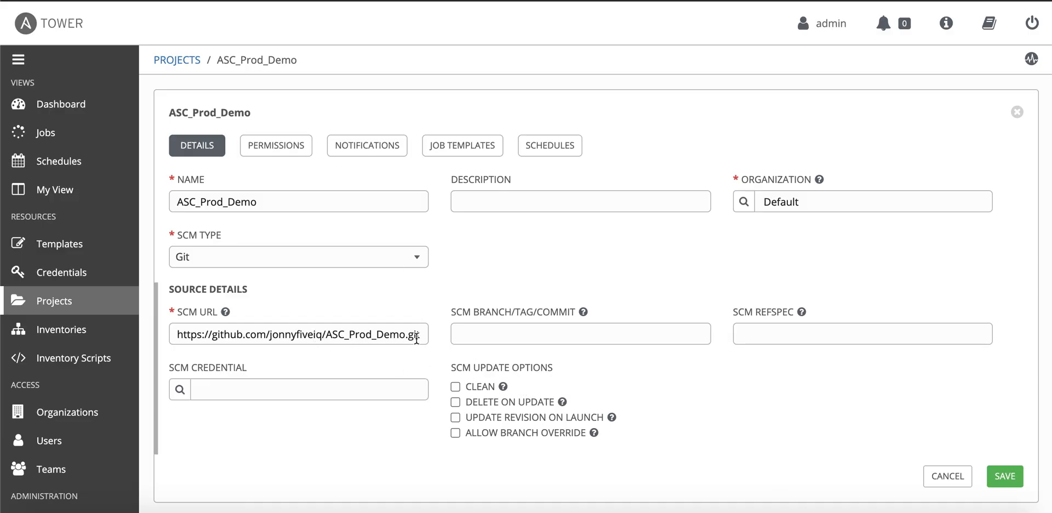
Back in Ansible Tower, start an SCM update of the ASC_Prod_Demo project and show the list of jobs
click(84, 303)
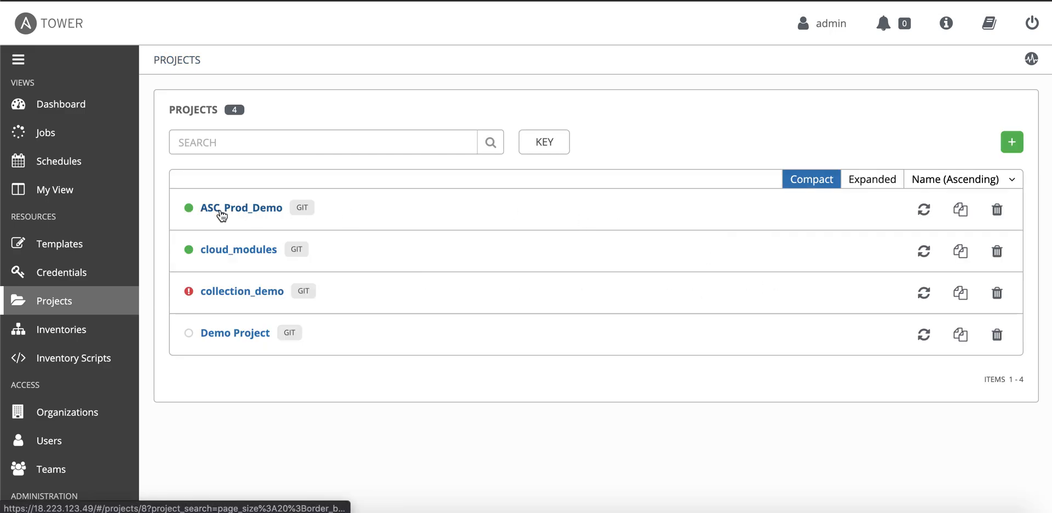
click(929, 214)
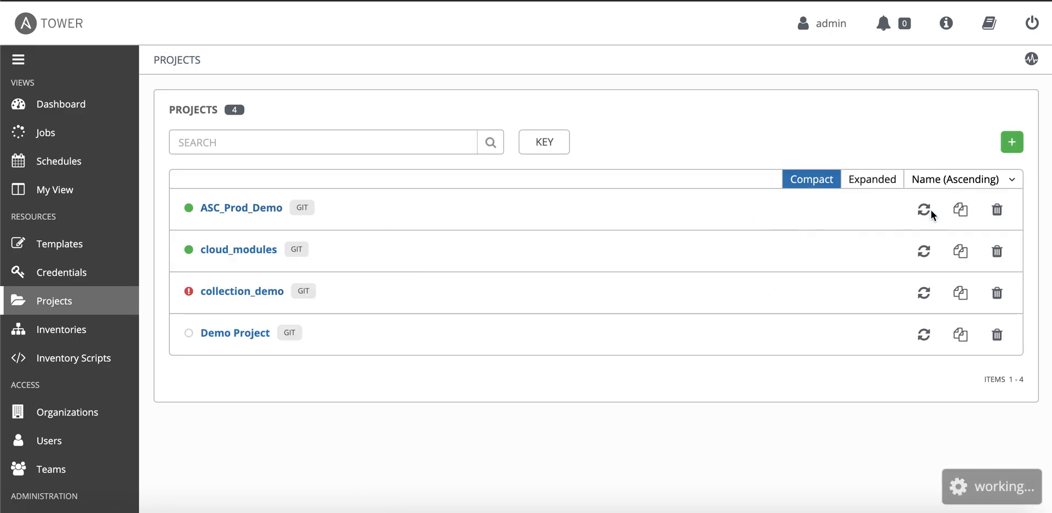
click(54, 136)
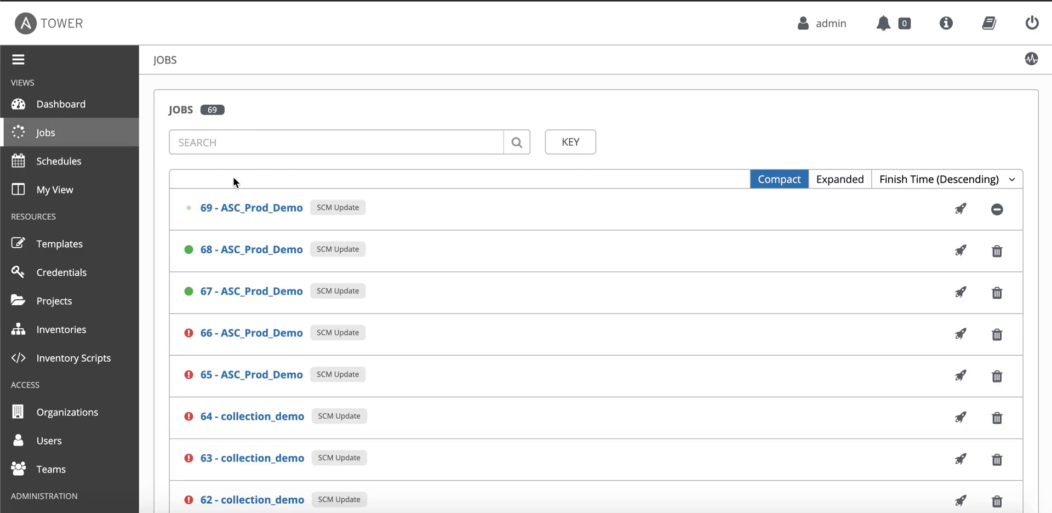
Open the newest ASC_Prod_Demo SCM update job and follow its output until the run finishes
click(261, 209)
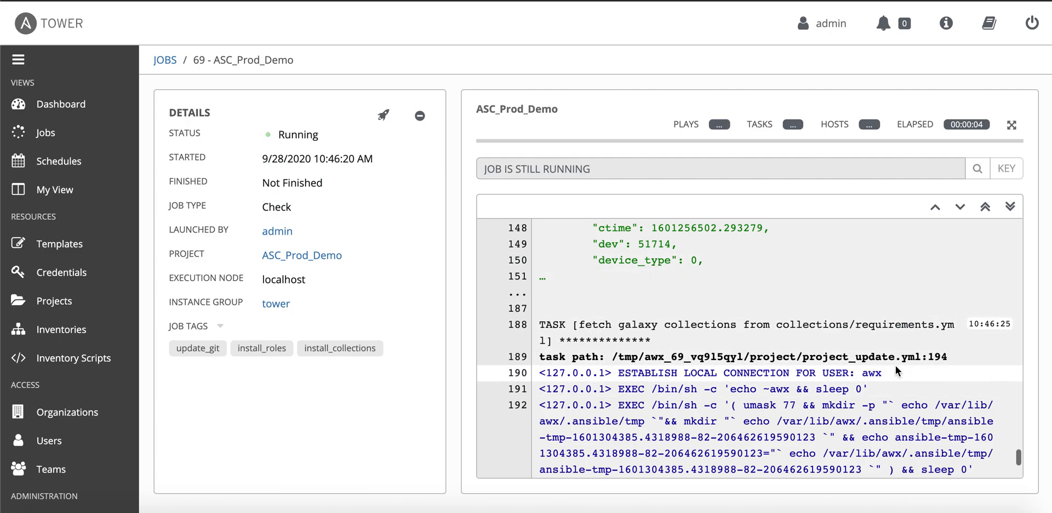
scroll(901, 353, down, 3)
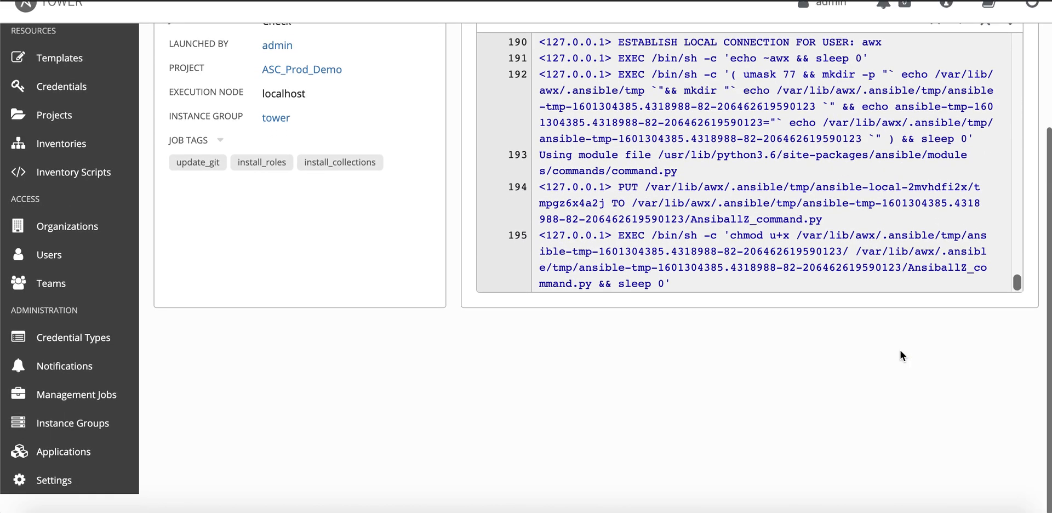
scroll(901, 355, up, 4)
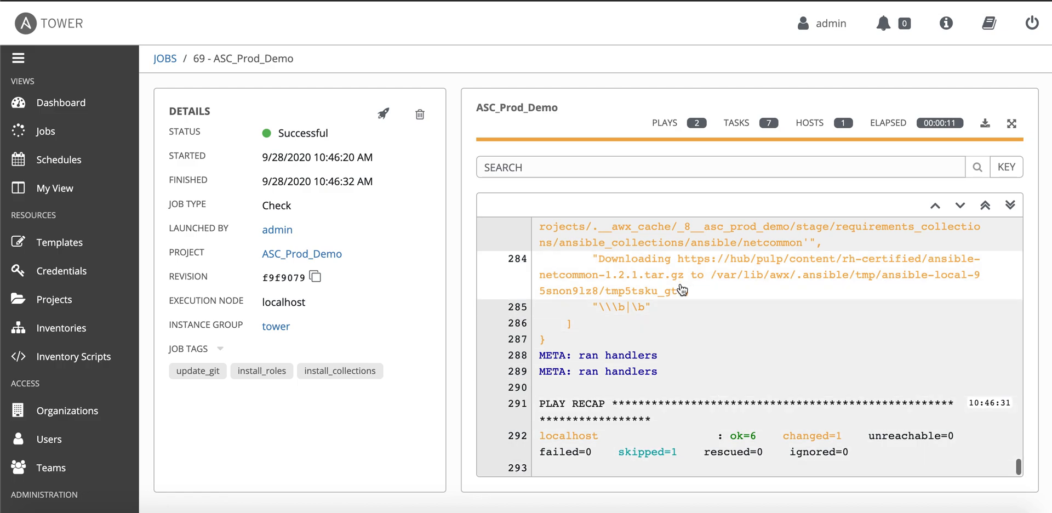
Open the event details of the task fetching galaxy collections from collections/requirements.yml and enlarge the details window to nearly full screen
click(681, 253)
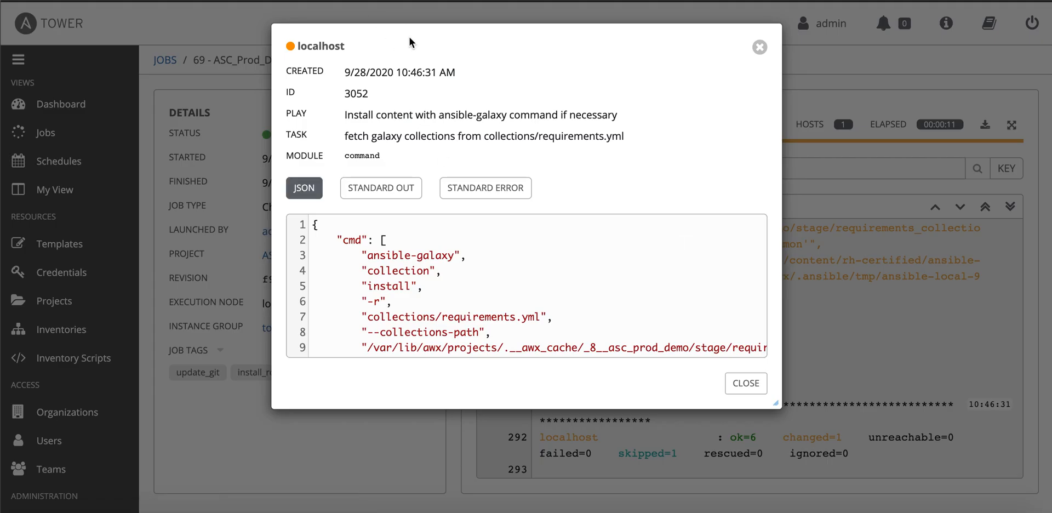
drag(411, 42, 161, 27)
drag(525, 390, 1021, 486)
In the event's JSON output, examine which content servers, published or rh-certified, were tried for the ansible.tower collection
scroll(596, 339, down, 10)
scroll(630, 310, down, 10)
scroll(625, 309, up, 3)
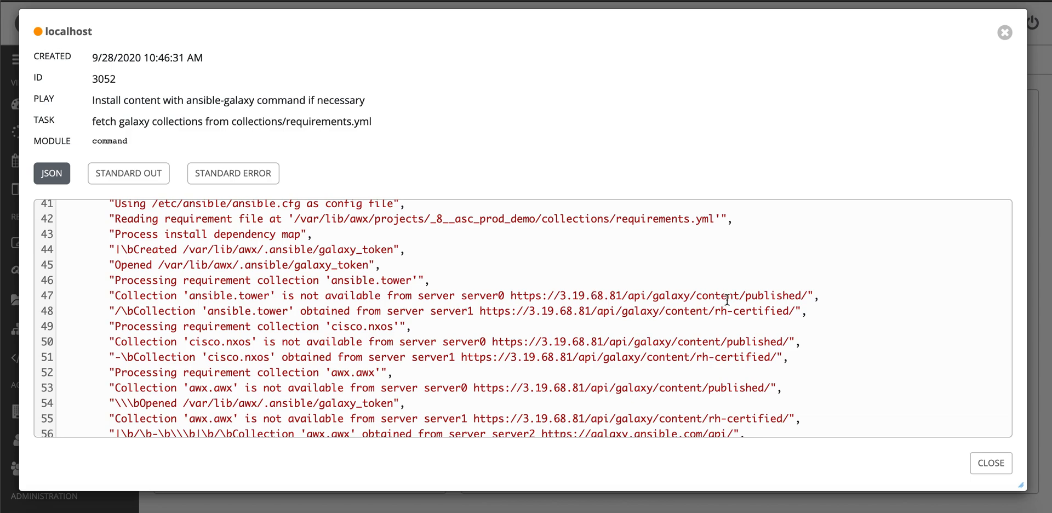
double_click(775, 298)
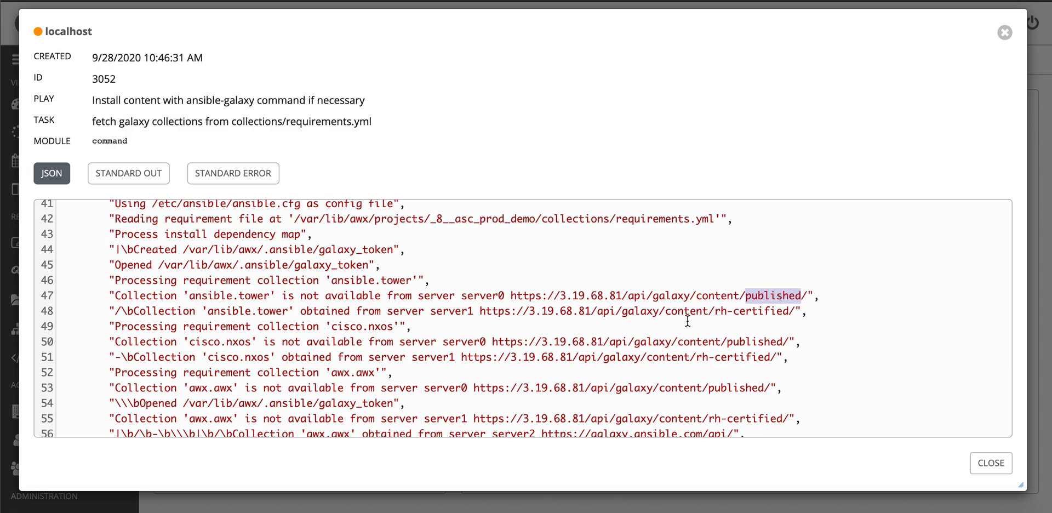
drag(716, 310, 791, 311)
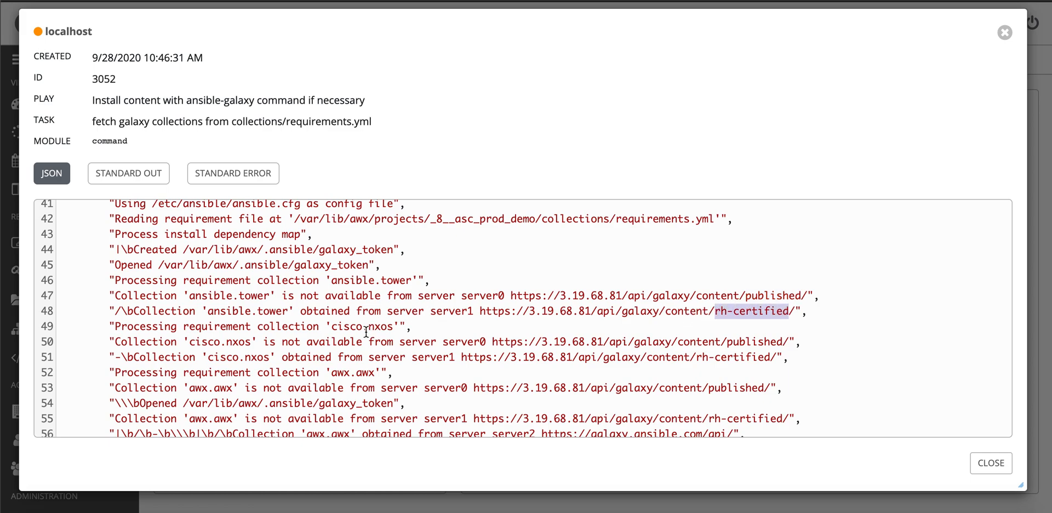
Examine the lookup entries for cisco.nxos and awx.awx, highlighting the server from which awx.awx was obtained
scroll(367, 333, down, 2)
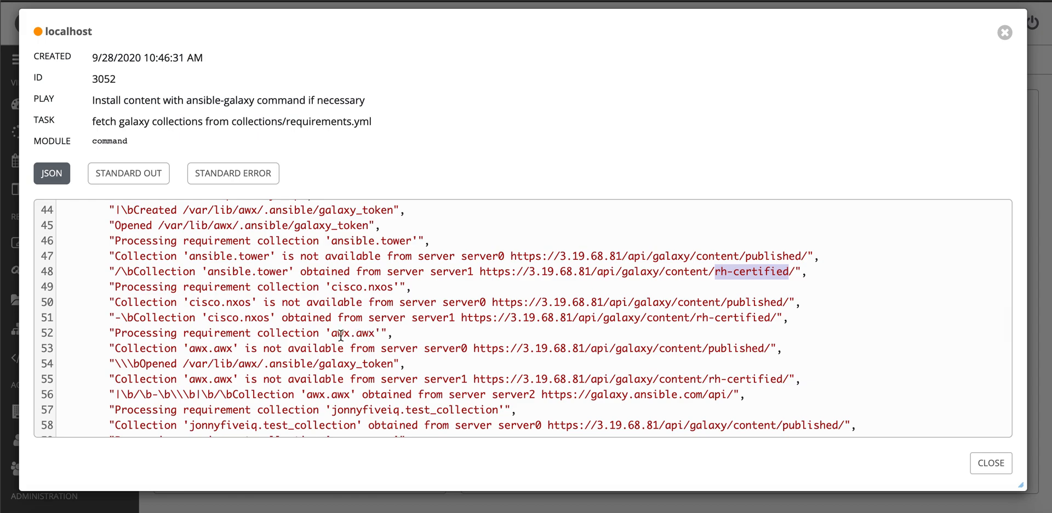
scroll(341, 335, down, 2)
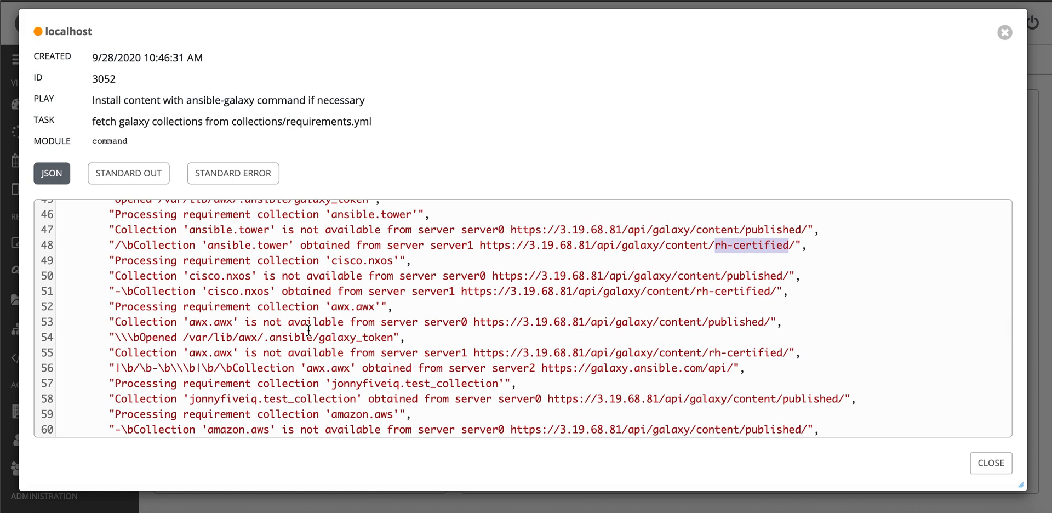
scroll(309, 330, down, 2)
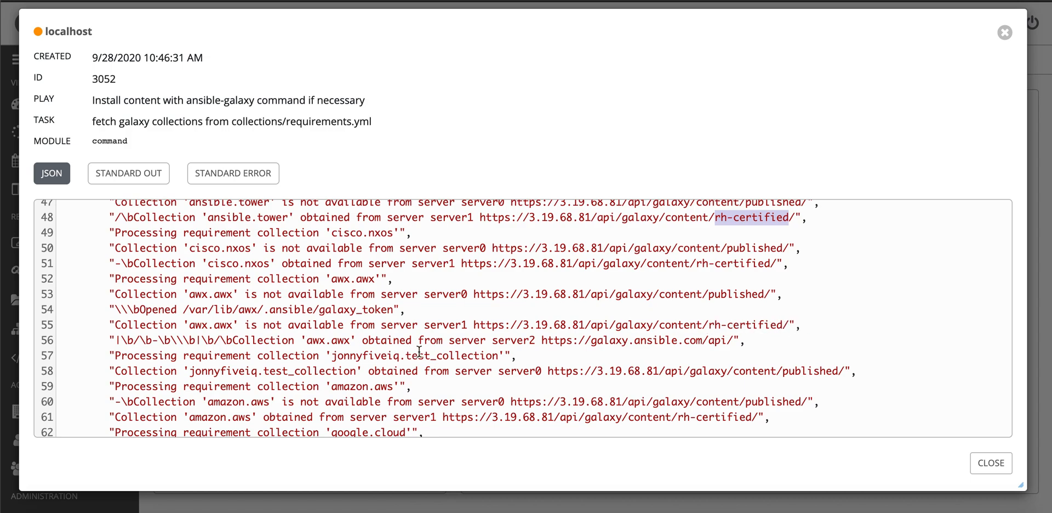
scroll(421, 348, down, 1)
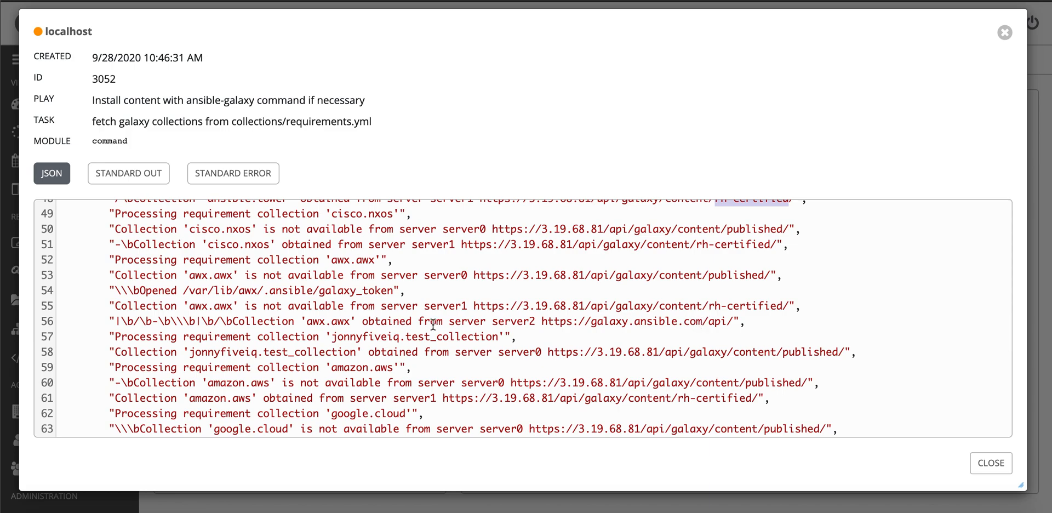
drag(362, 322, 744, 321)
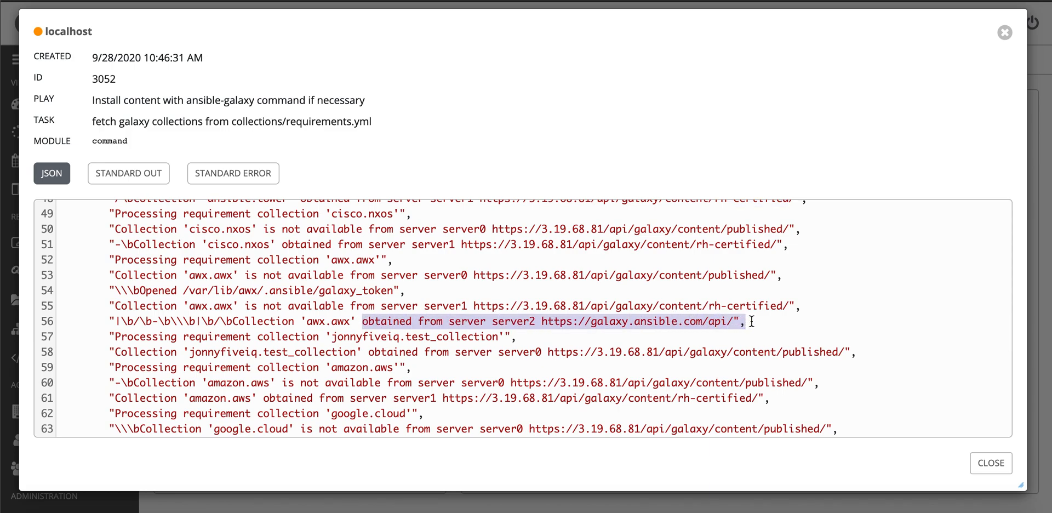
drag(744, 321, 745, 321)
Check the source server of the test_collection processed right after awx.awx, highlighting the collection name and its repository
scroll(712, 318, down, 3)
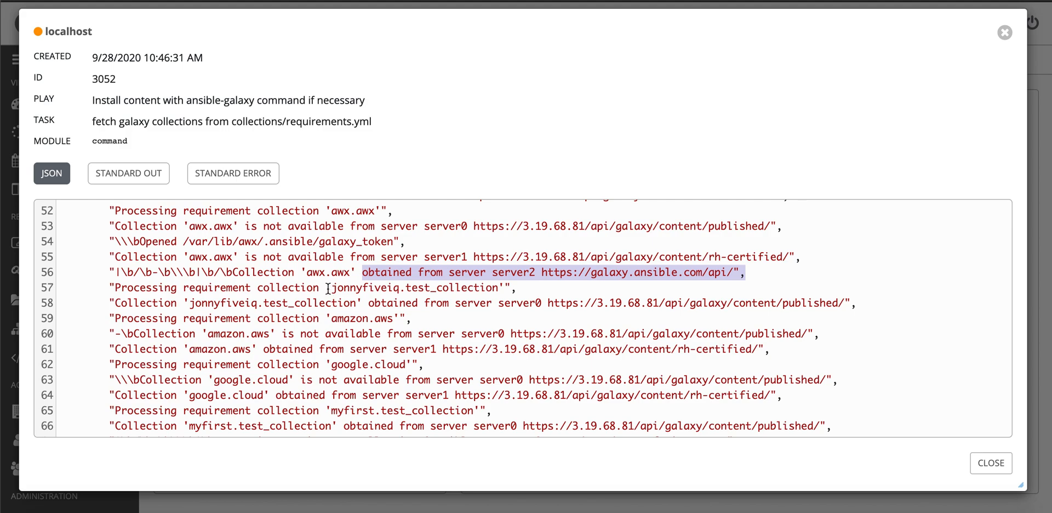
drag(328, 289, 495, 295)
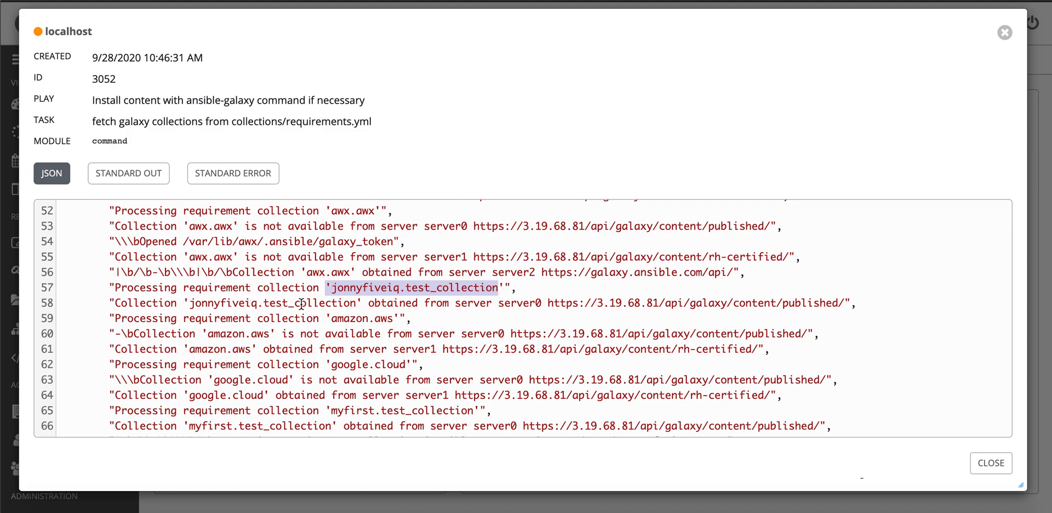
double_click(795, 303)
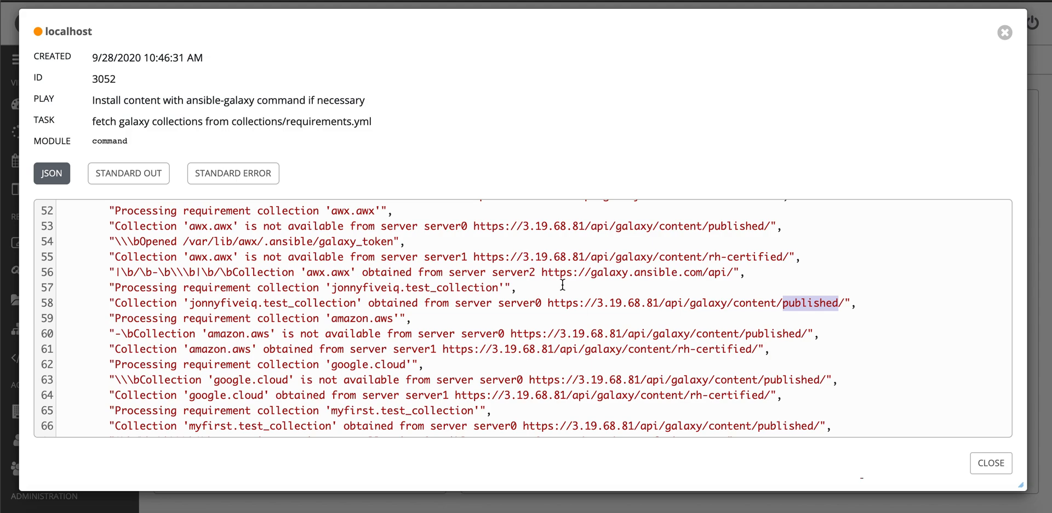
Review the remaining collection lookup, install and download entries through the end of the JSON output, and close the event details
scroll(561, 282, down, 5)
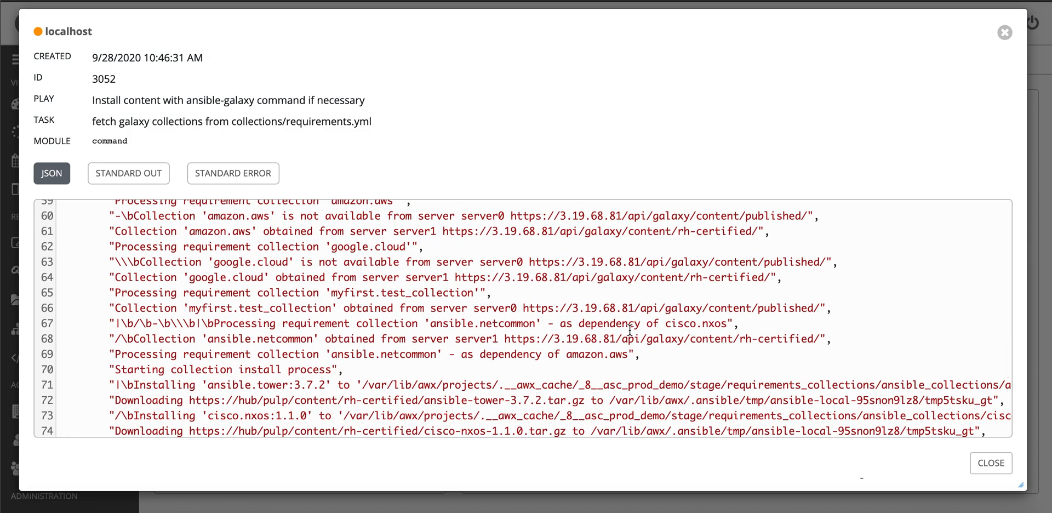
scroll(630, 328, down, 10)
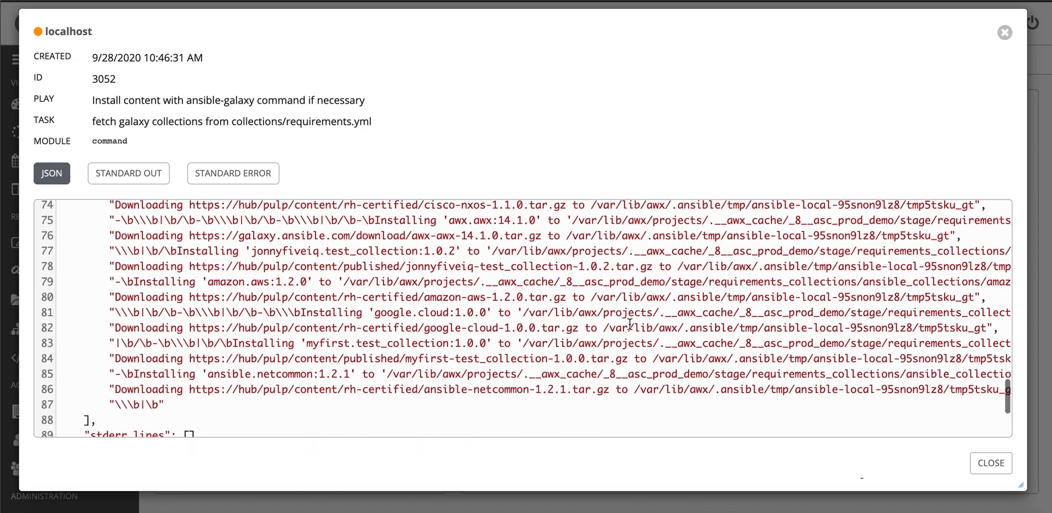
scroll(630, 325, down, 1)
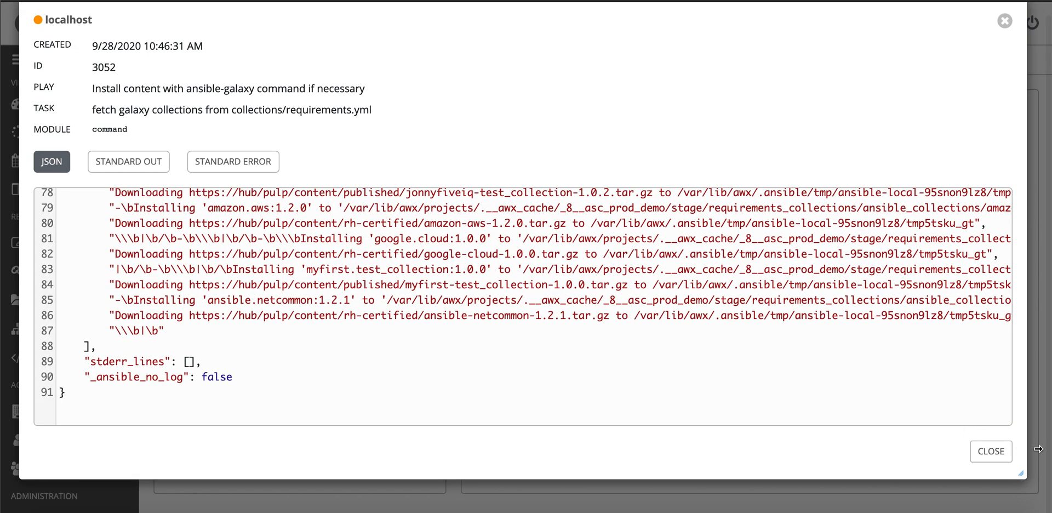
click(990, 451)
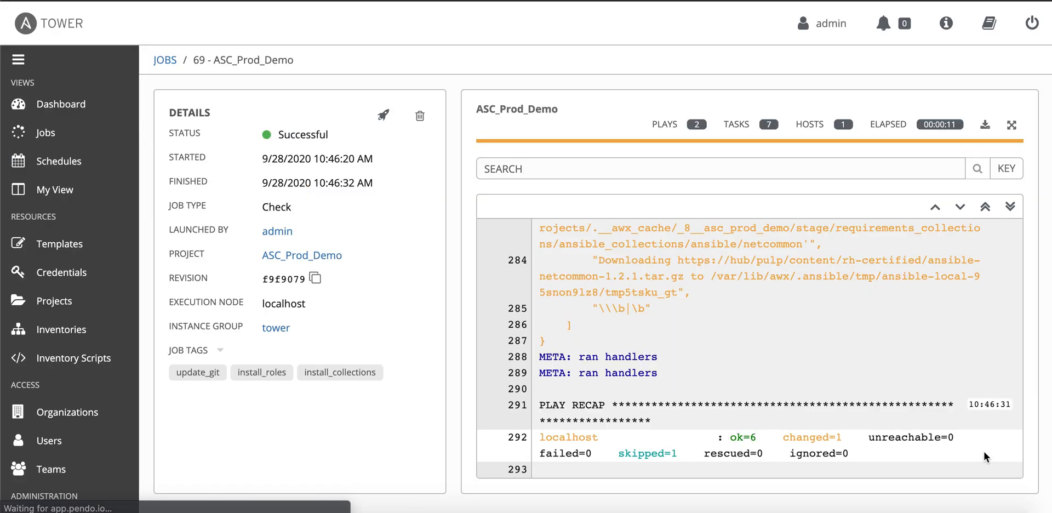
Return to the list of projects and open the details of ASC_Prod_Demo
click(58, 308)
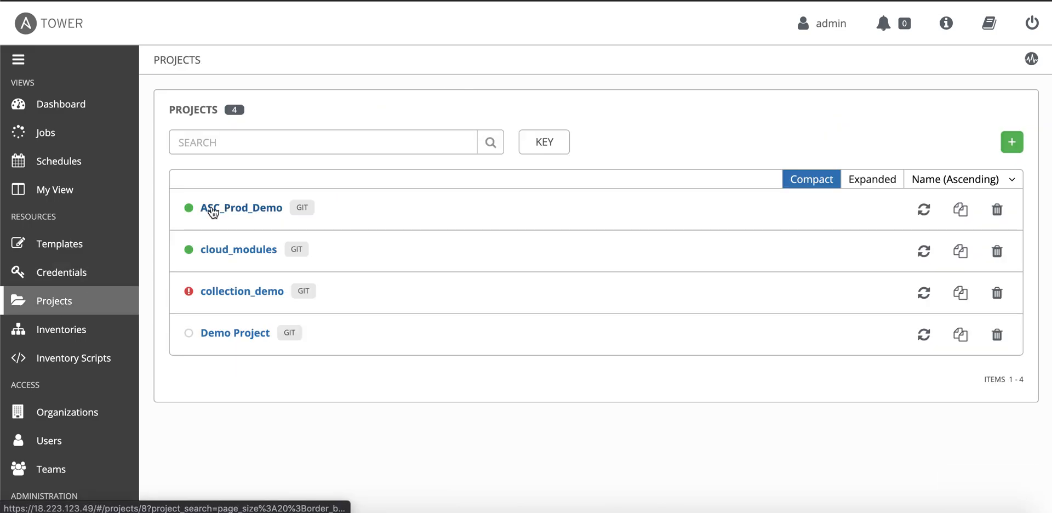
click(213, 211)
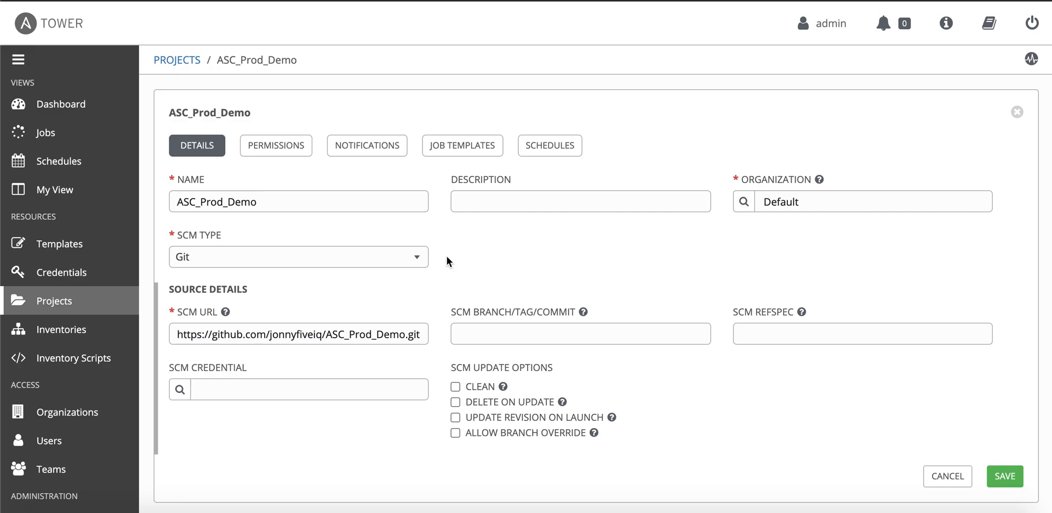
mouse_move(849, 510)
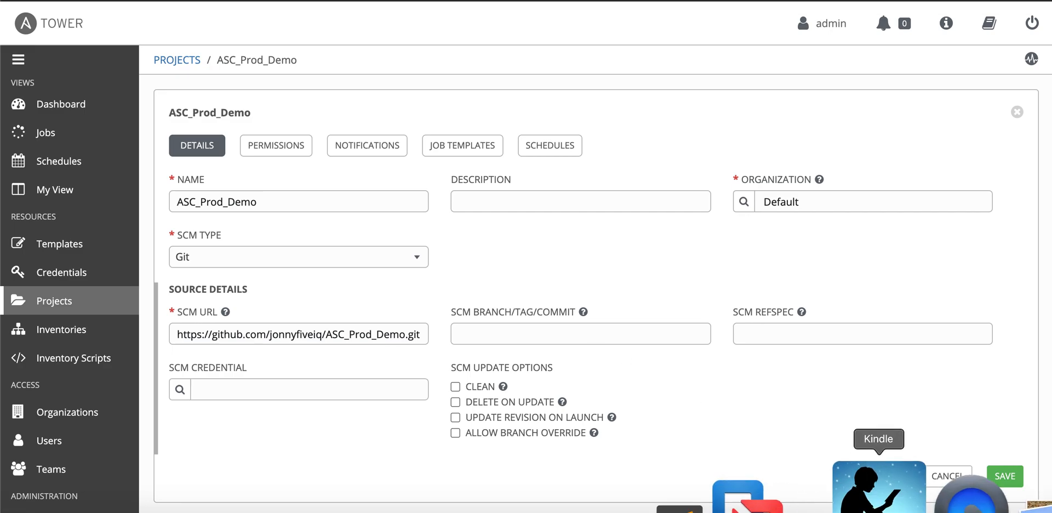